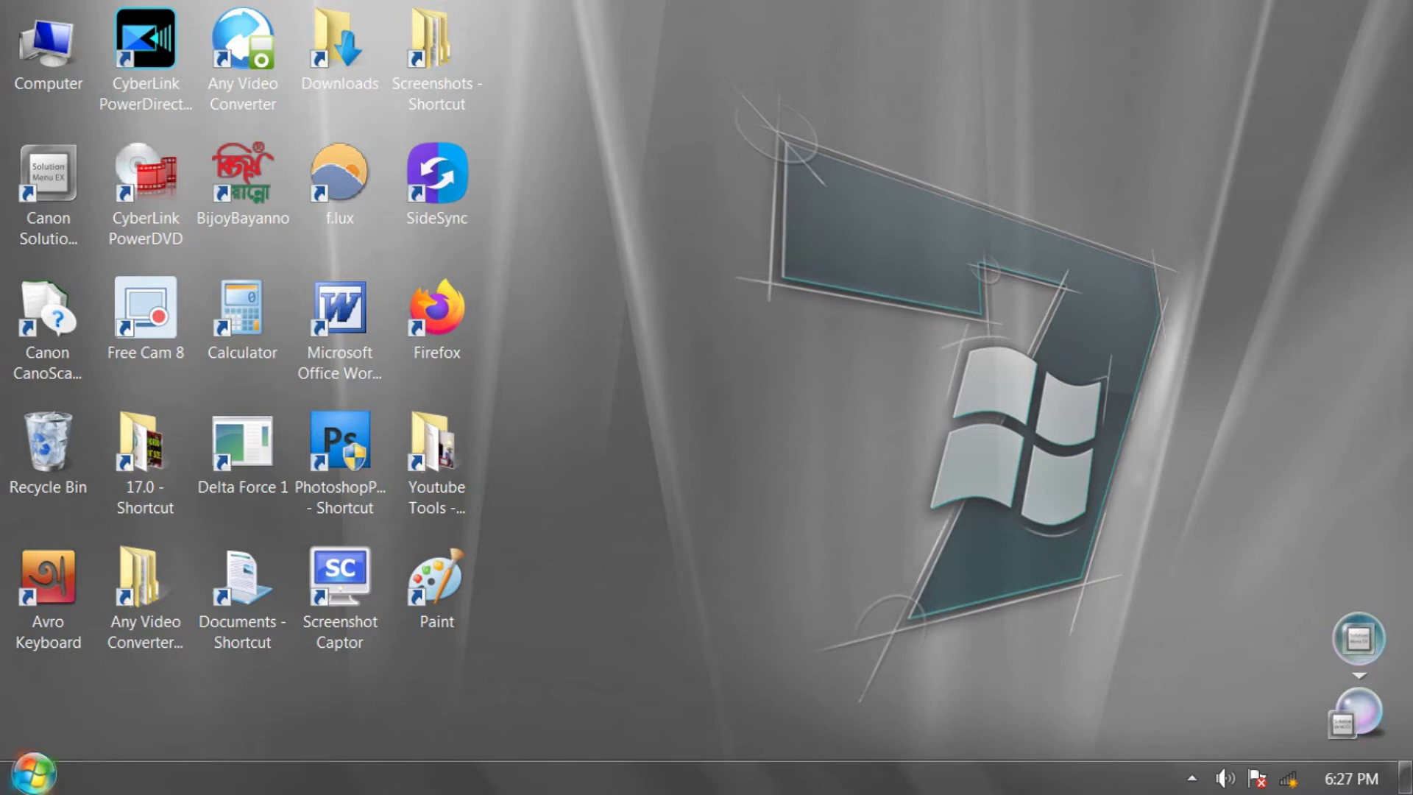
Search the Start menu for 'Control' to bring up Control Panel.
left_click(34, 773)
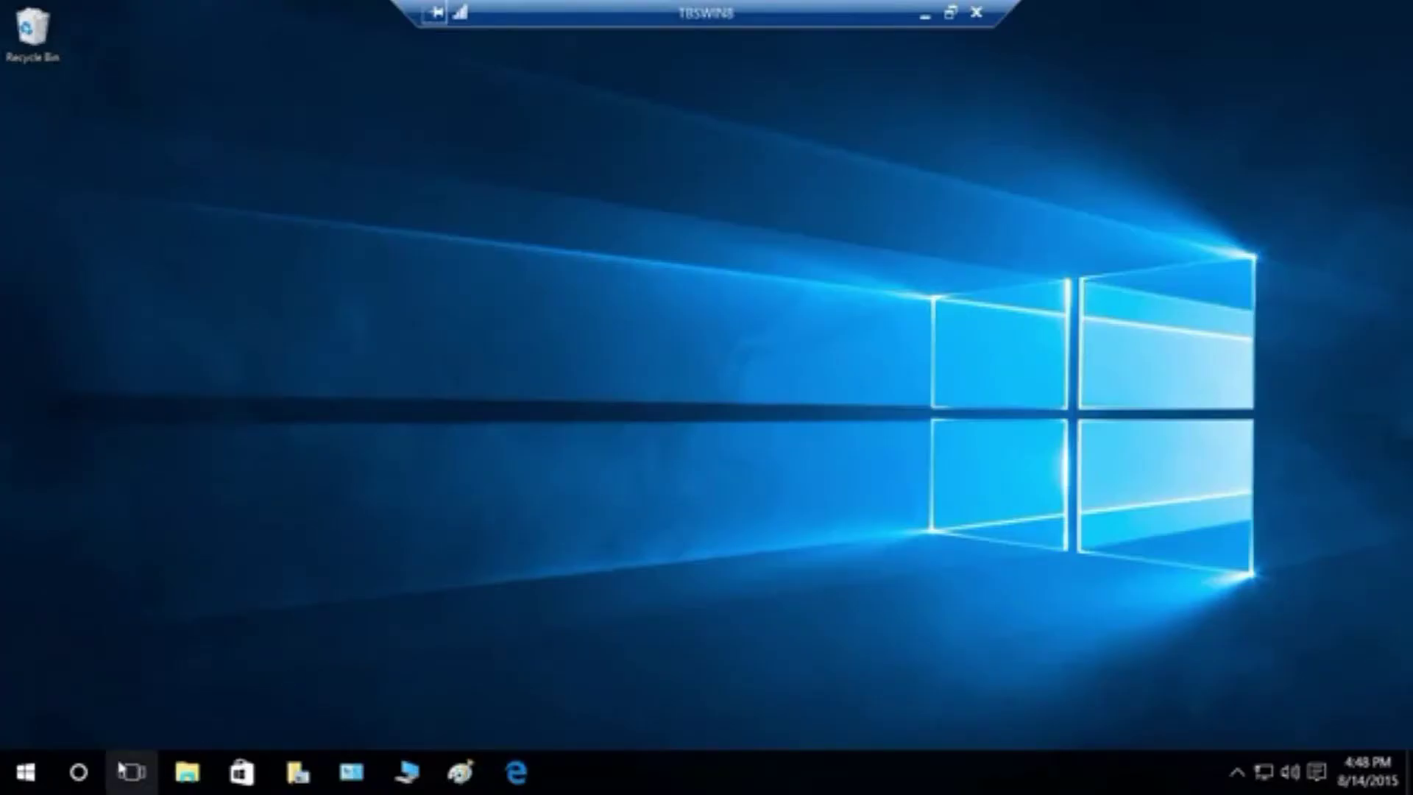
left_click(81, 773)
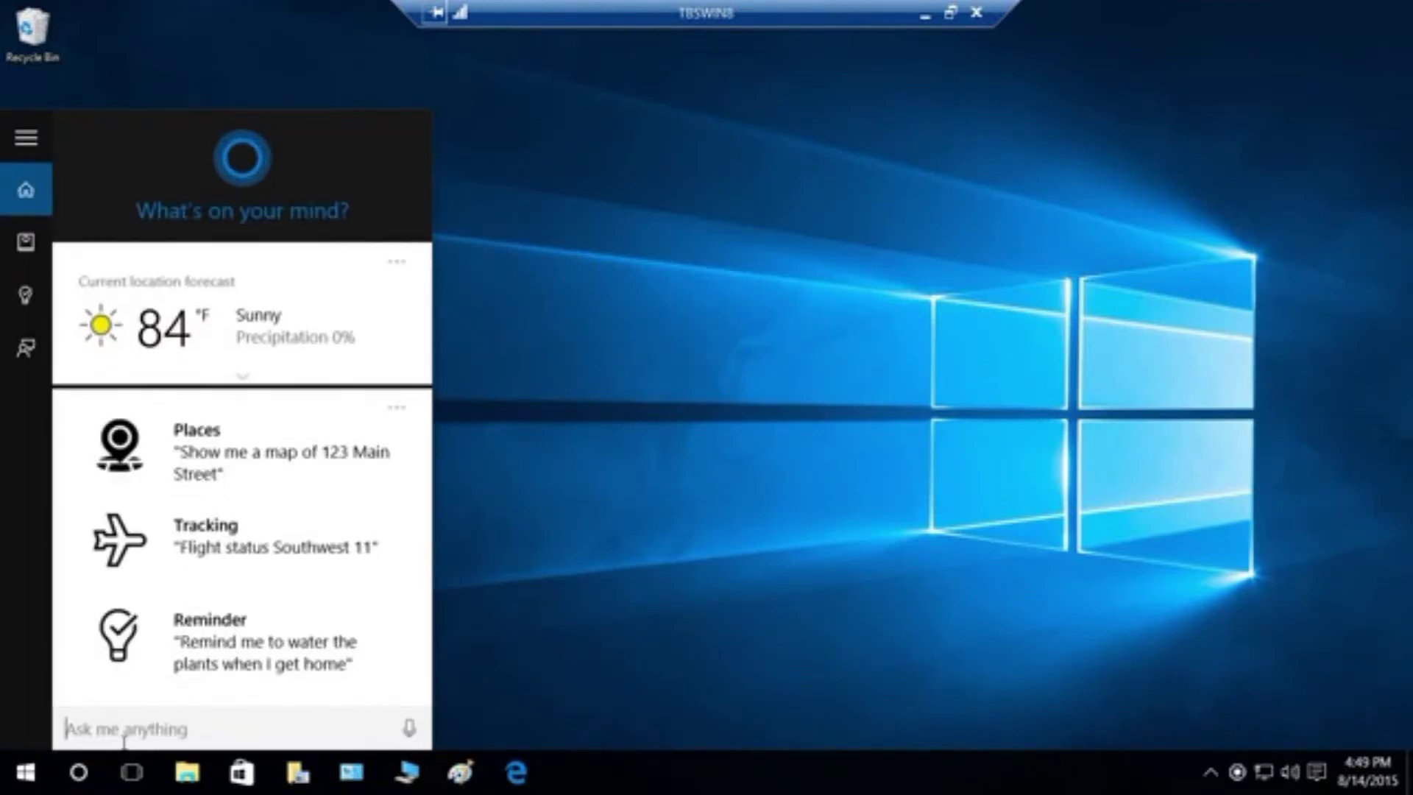
type("cControl")
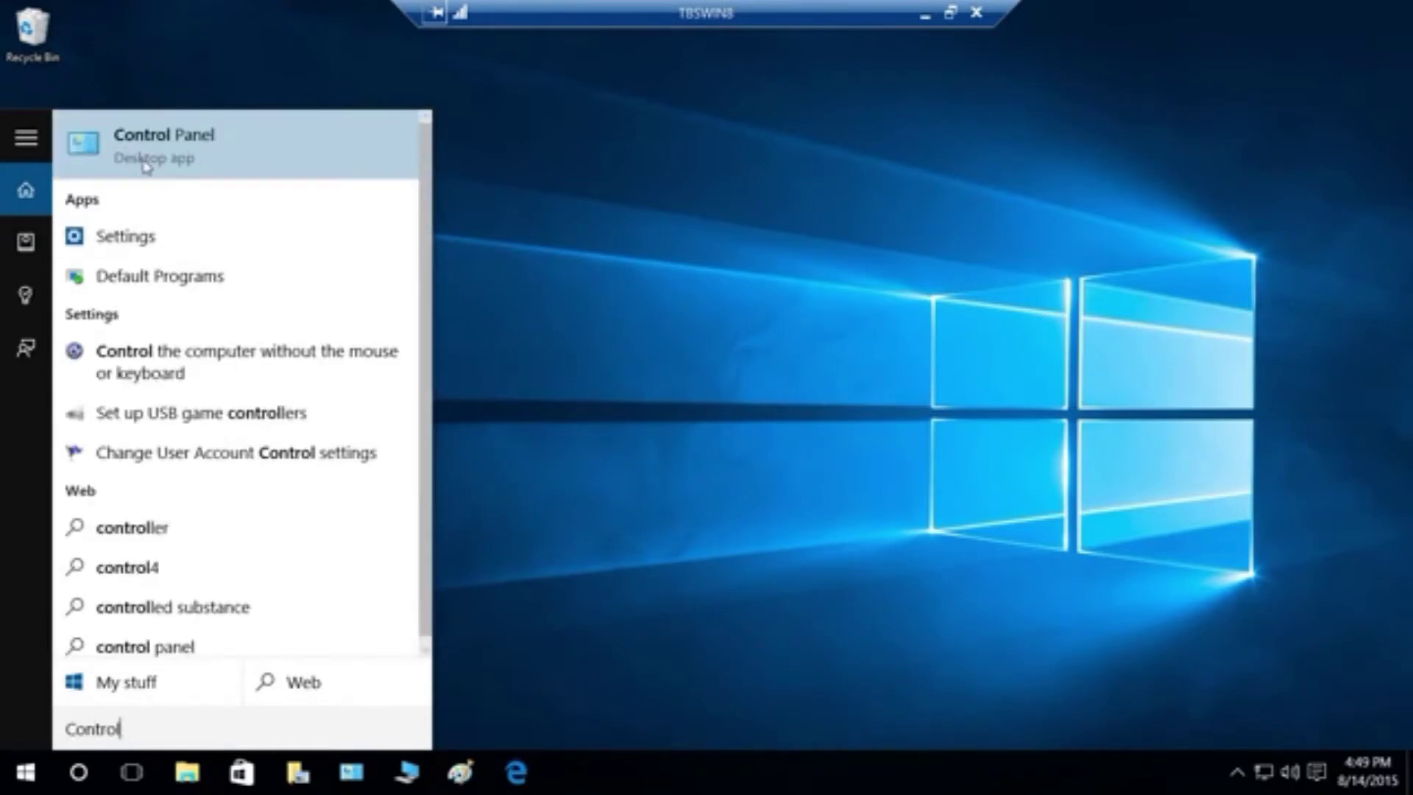
Open Control Panel and set View by to Large icons.
left_click(194, 153)
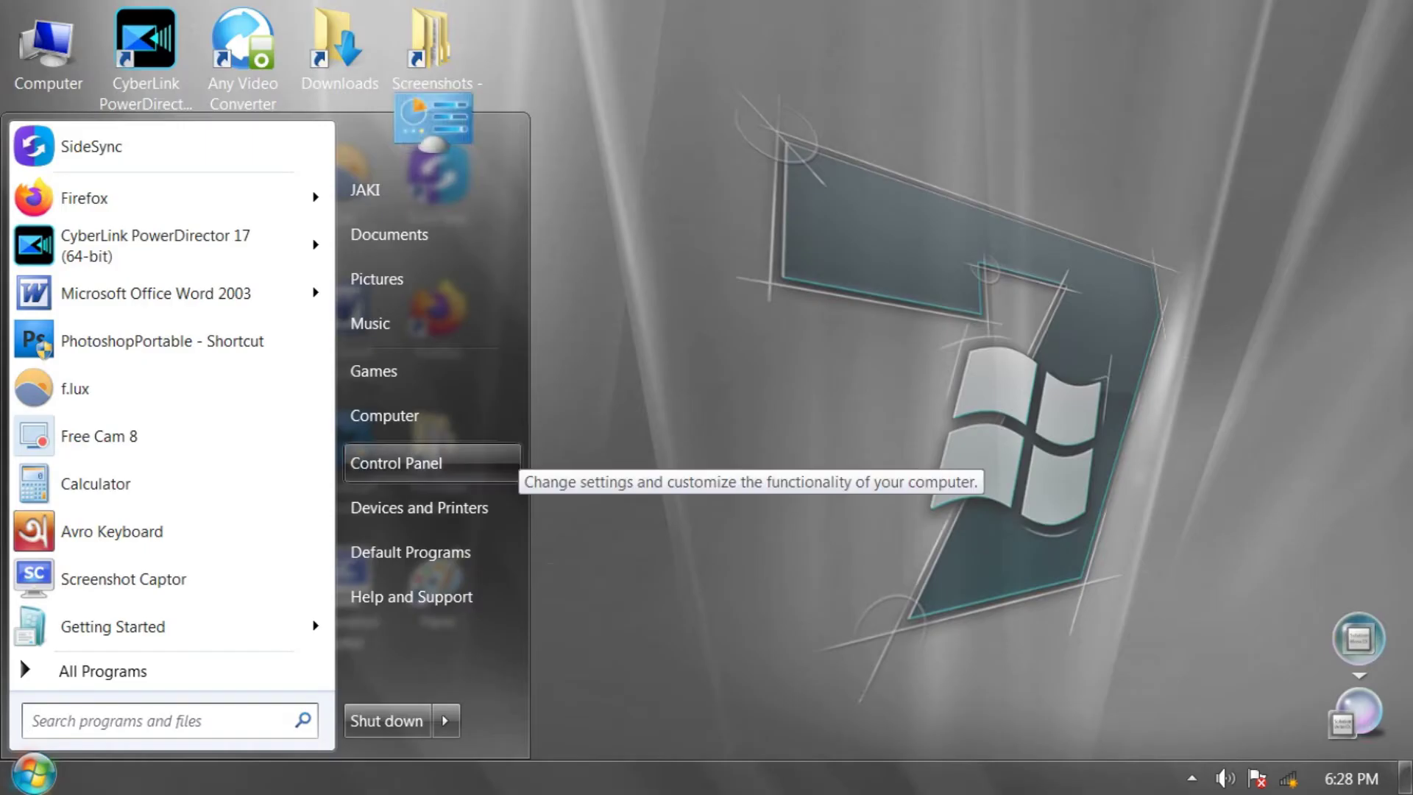
left_click(395, 462)
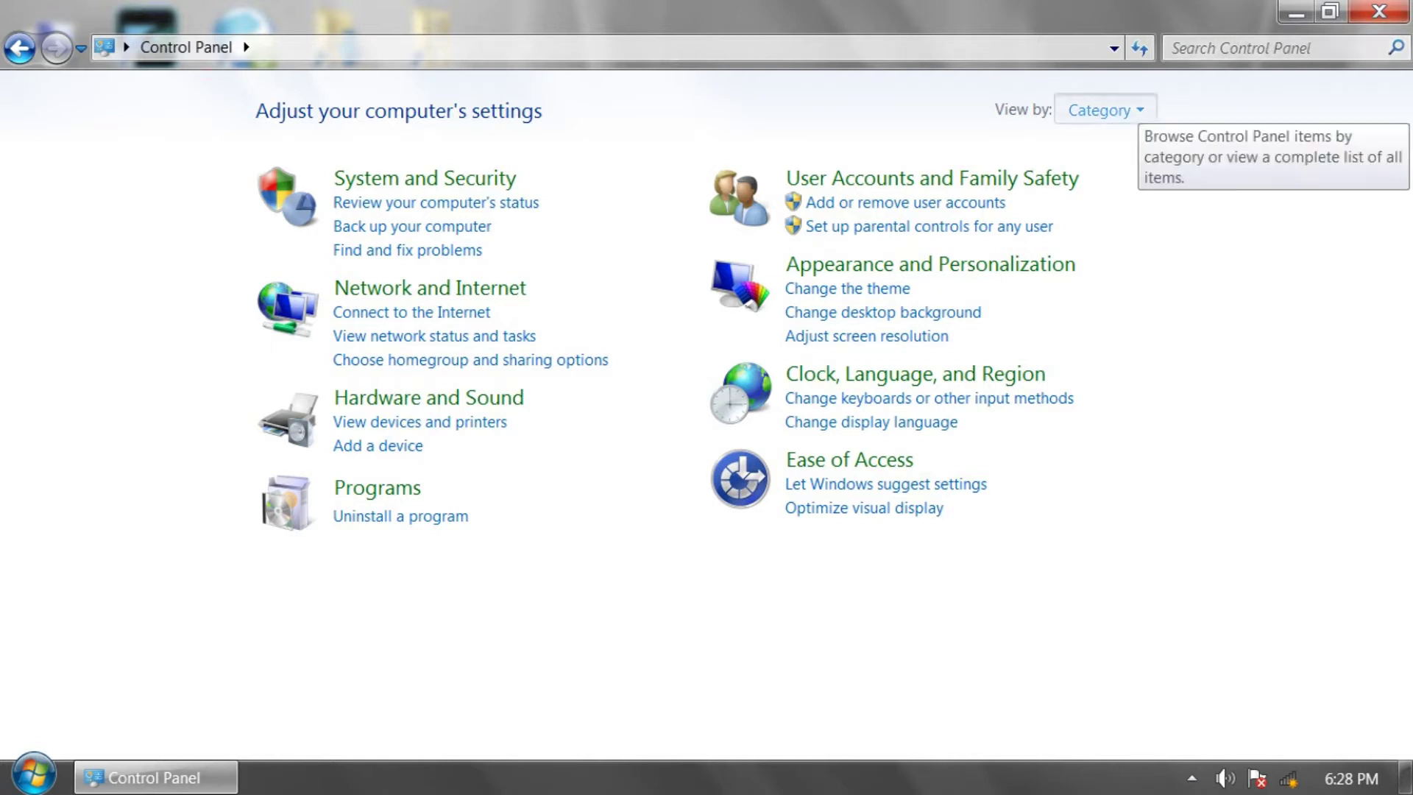
left_click(1104, 109)
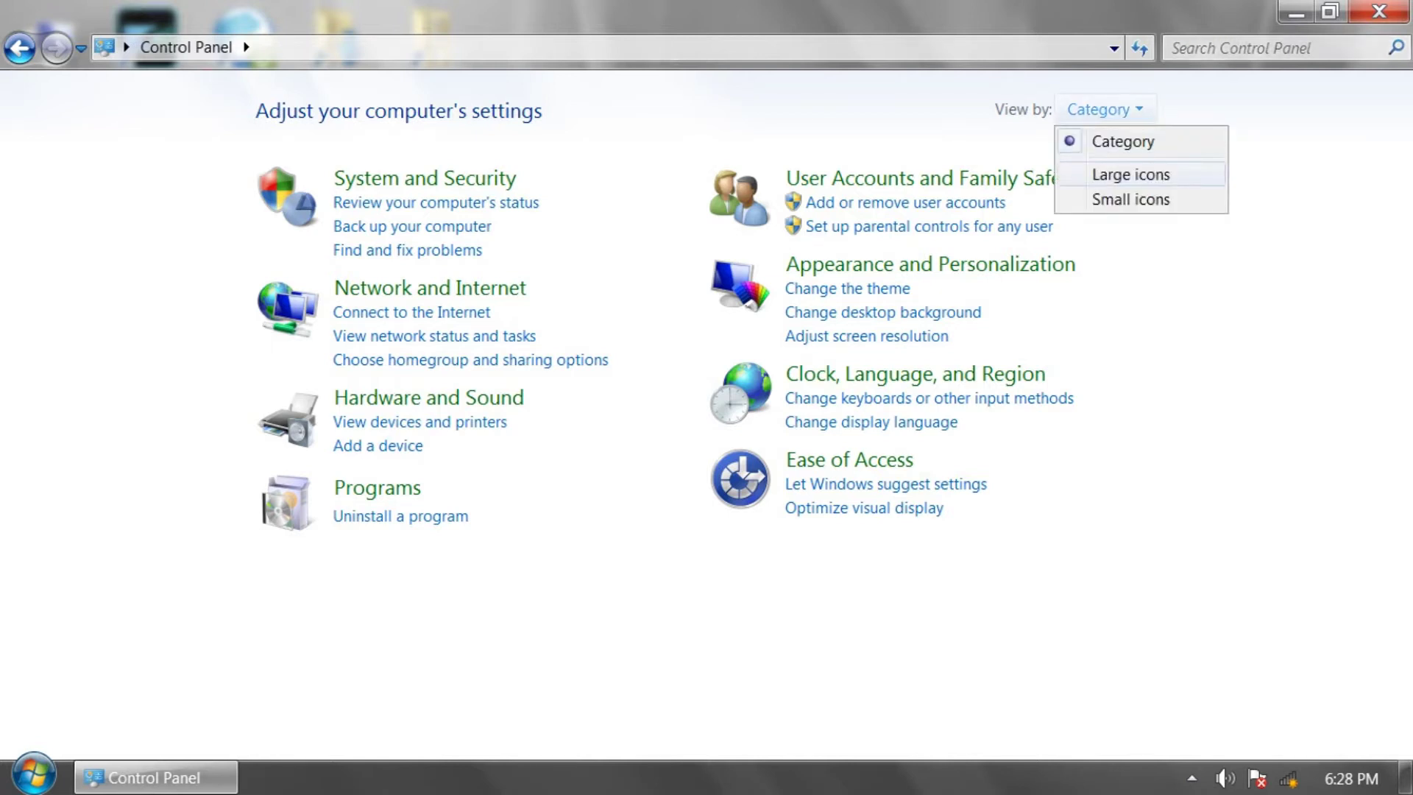
left_click(1132, 175)
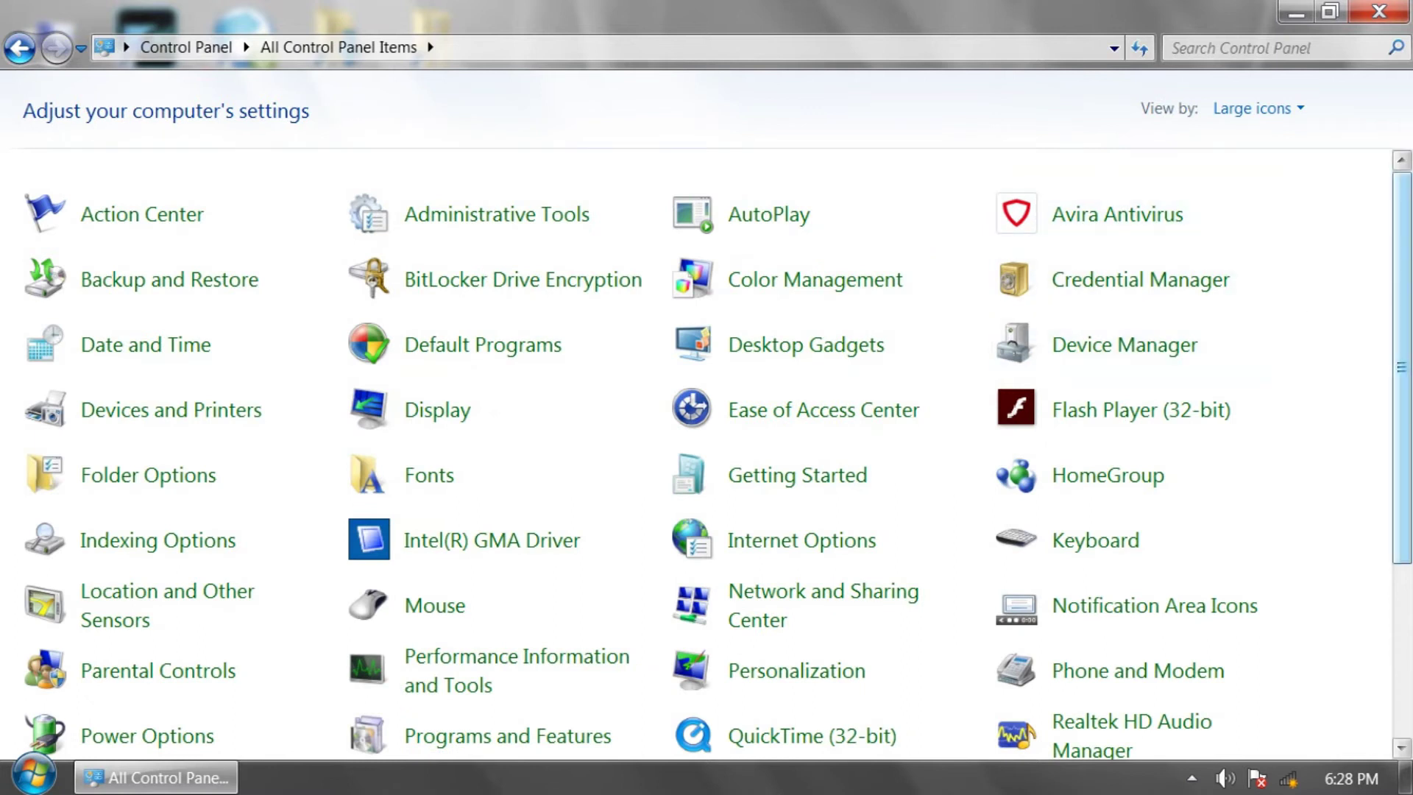
scroll(1148, 210, "down", 5)
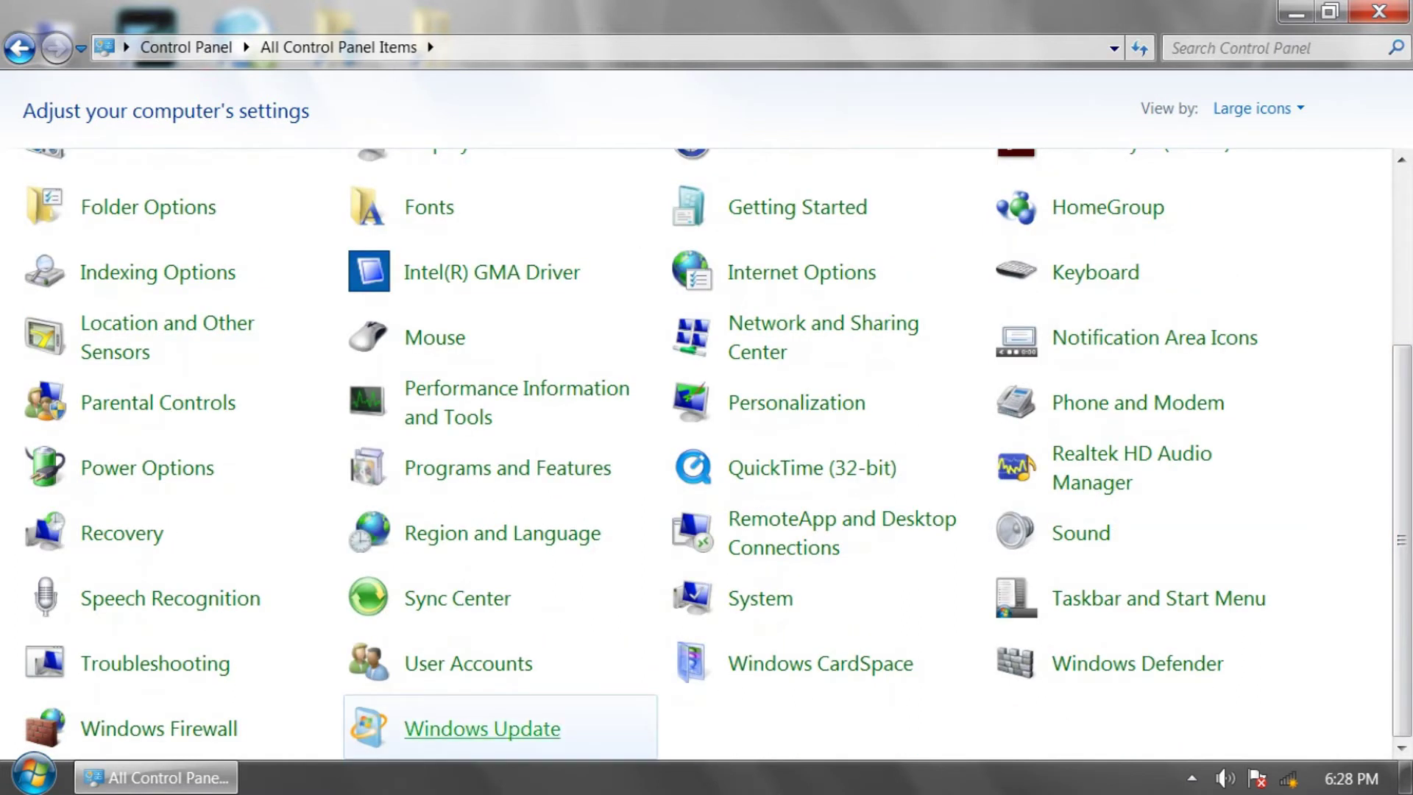
Open the Windows Update change-settings page, dismissing the colour-scheme prompt.
left_click(483, 728)
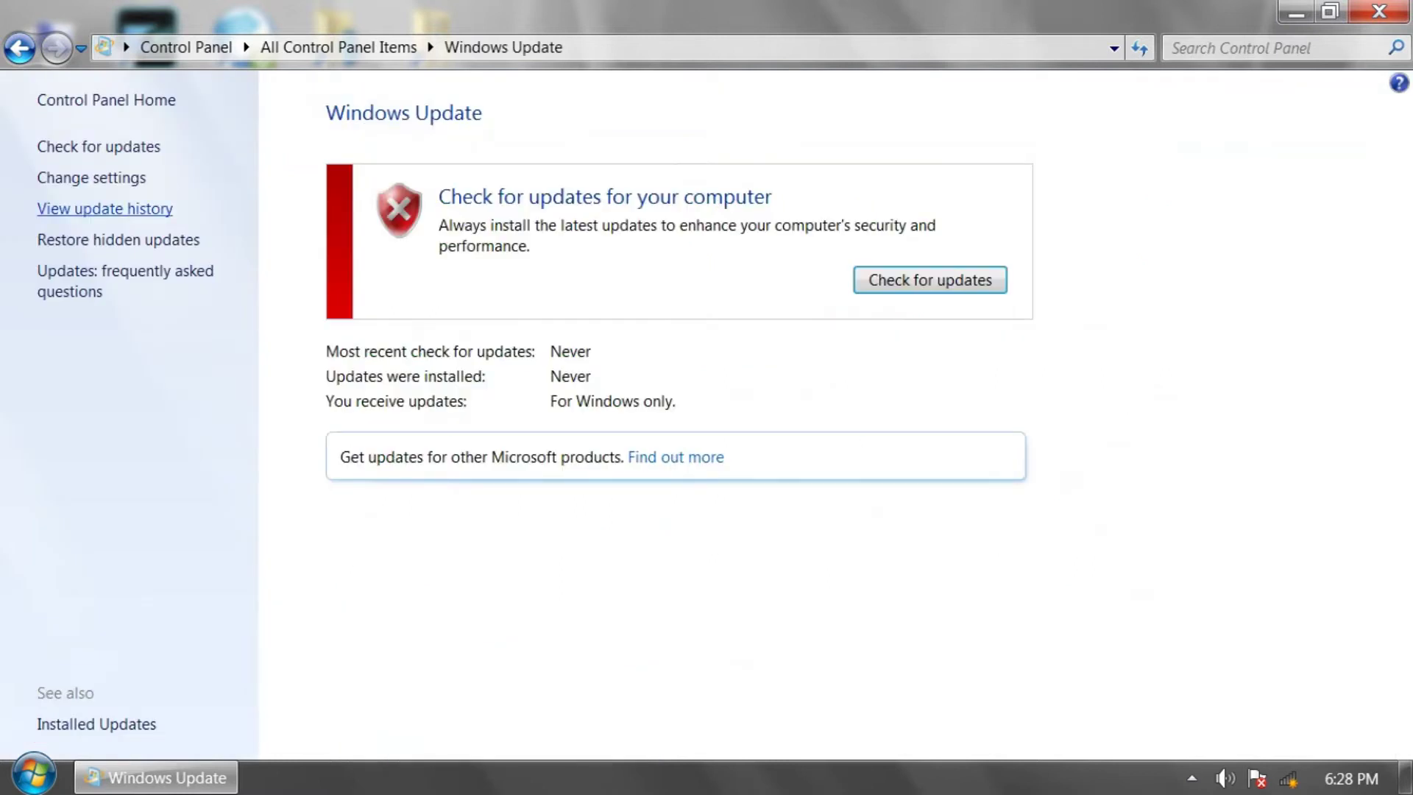
left_click(91, 177)
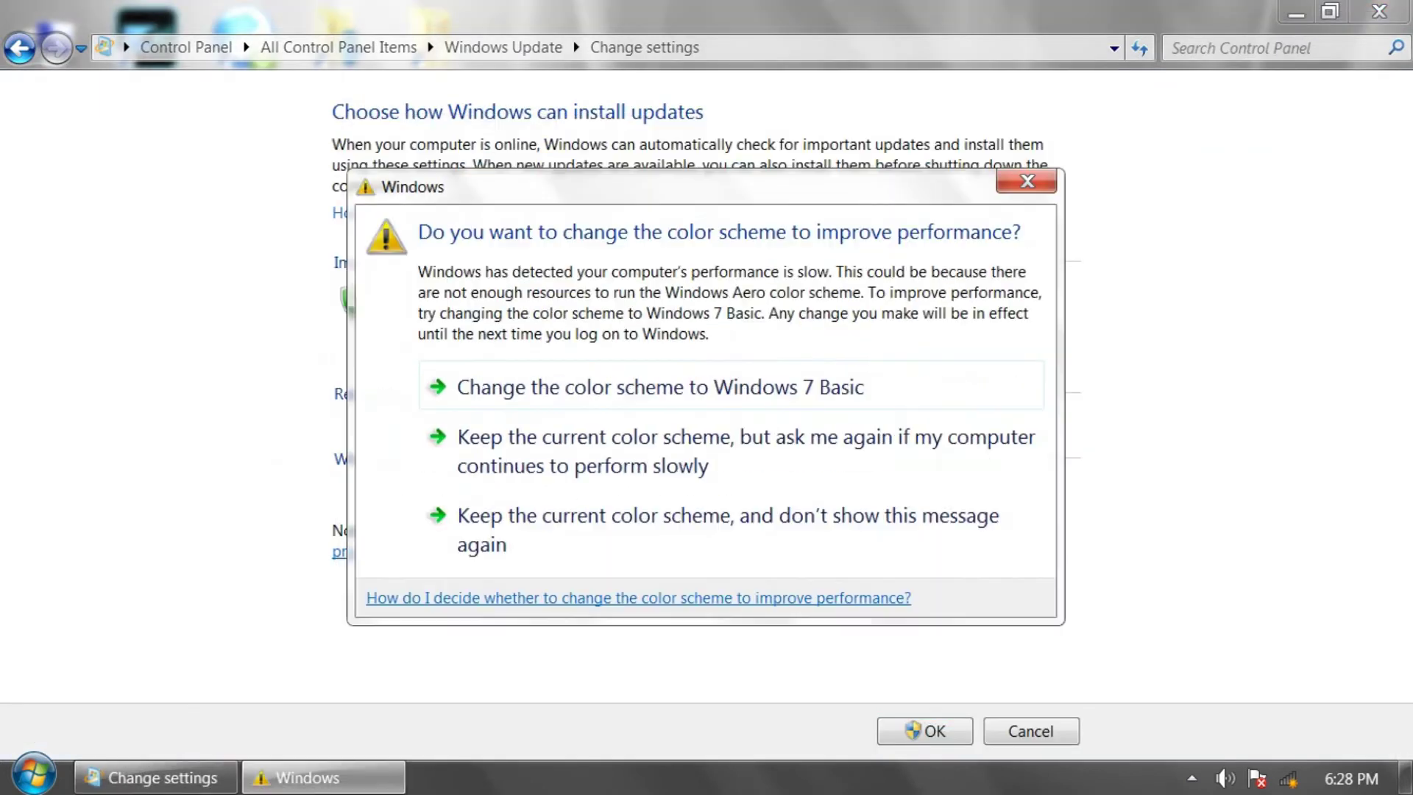
left_click(1026, 182)
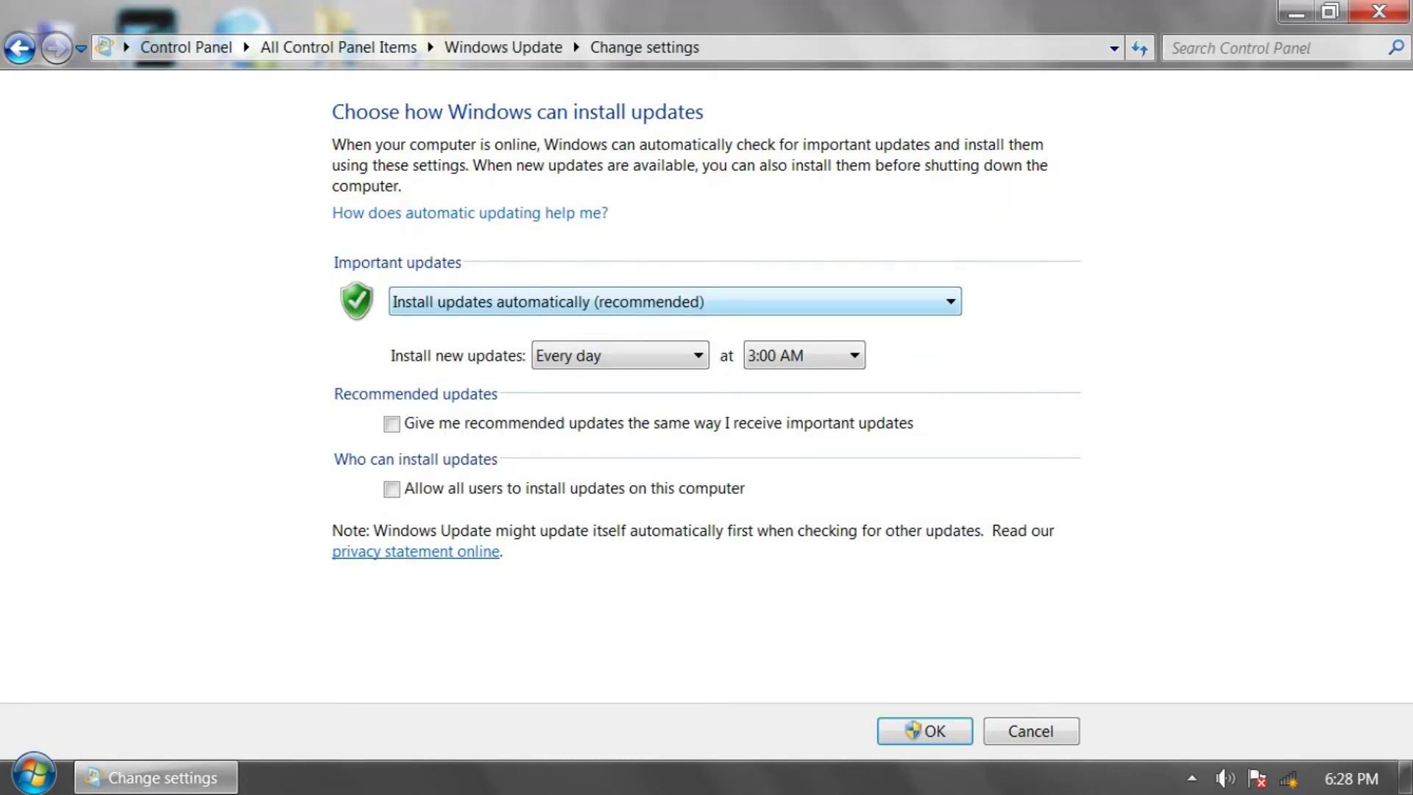
Set important updates to 'Never check for updates' and save with OK.
left_click(951, 302)
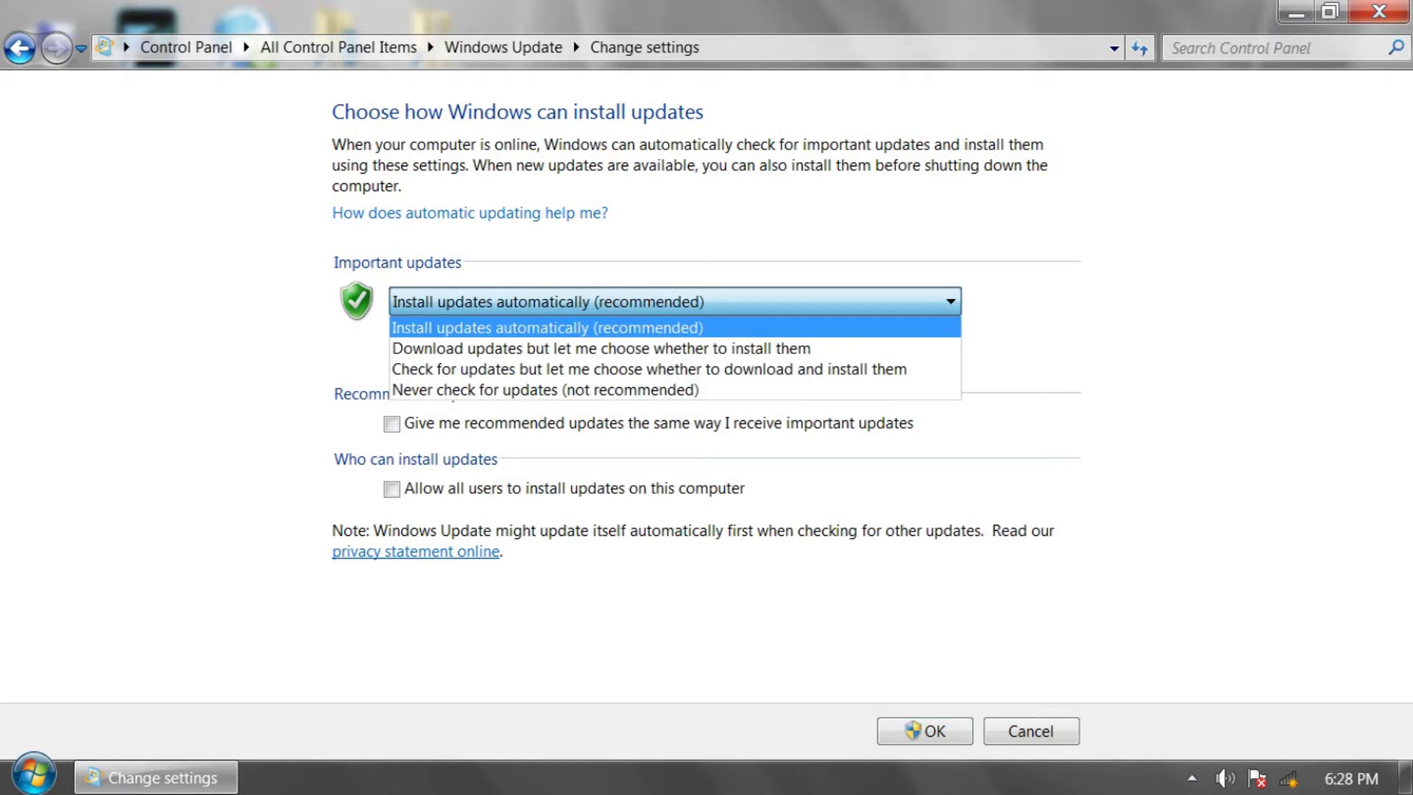
key("Down")
key("Down")
key("Down")
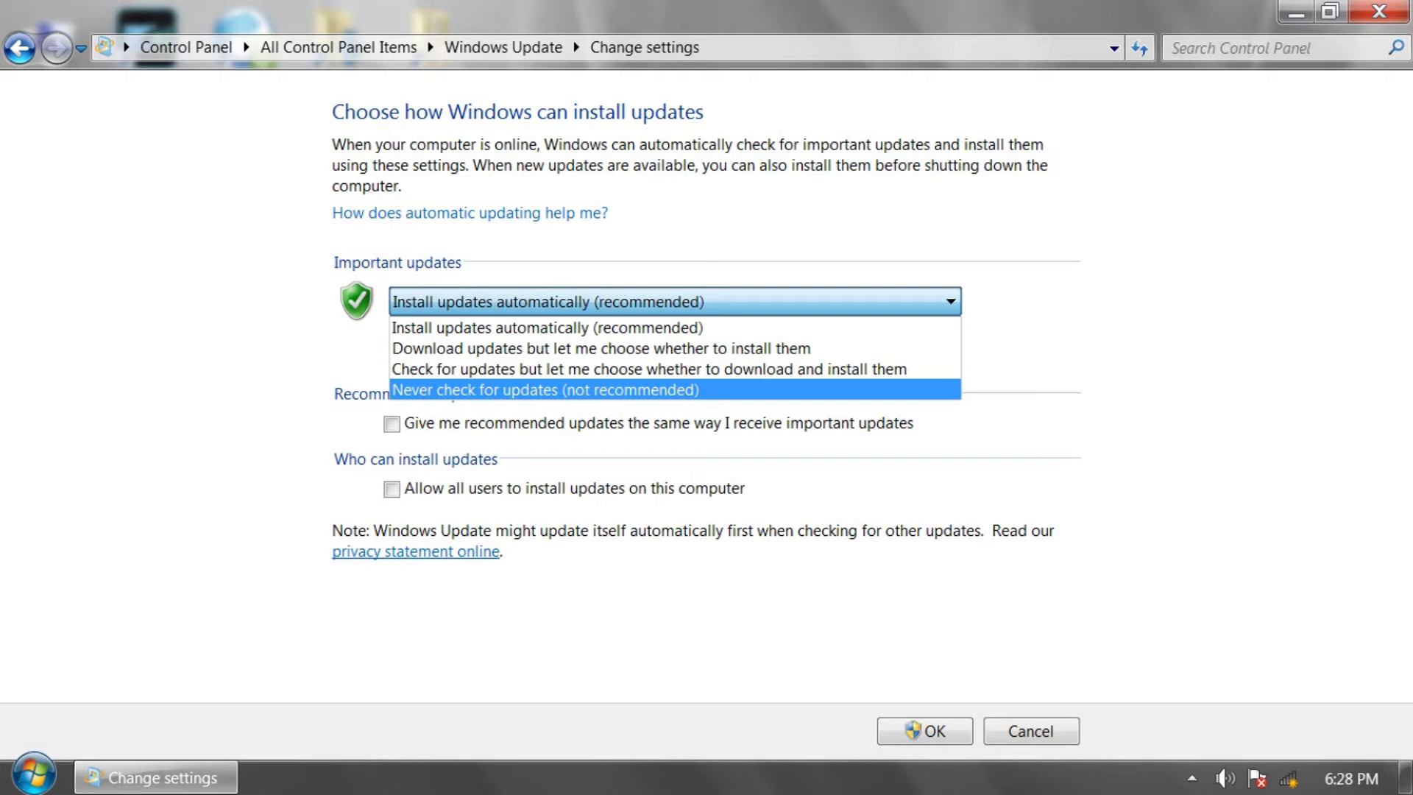
key("Return")
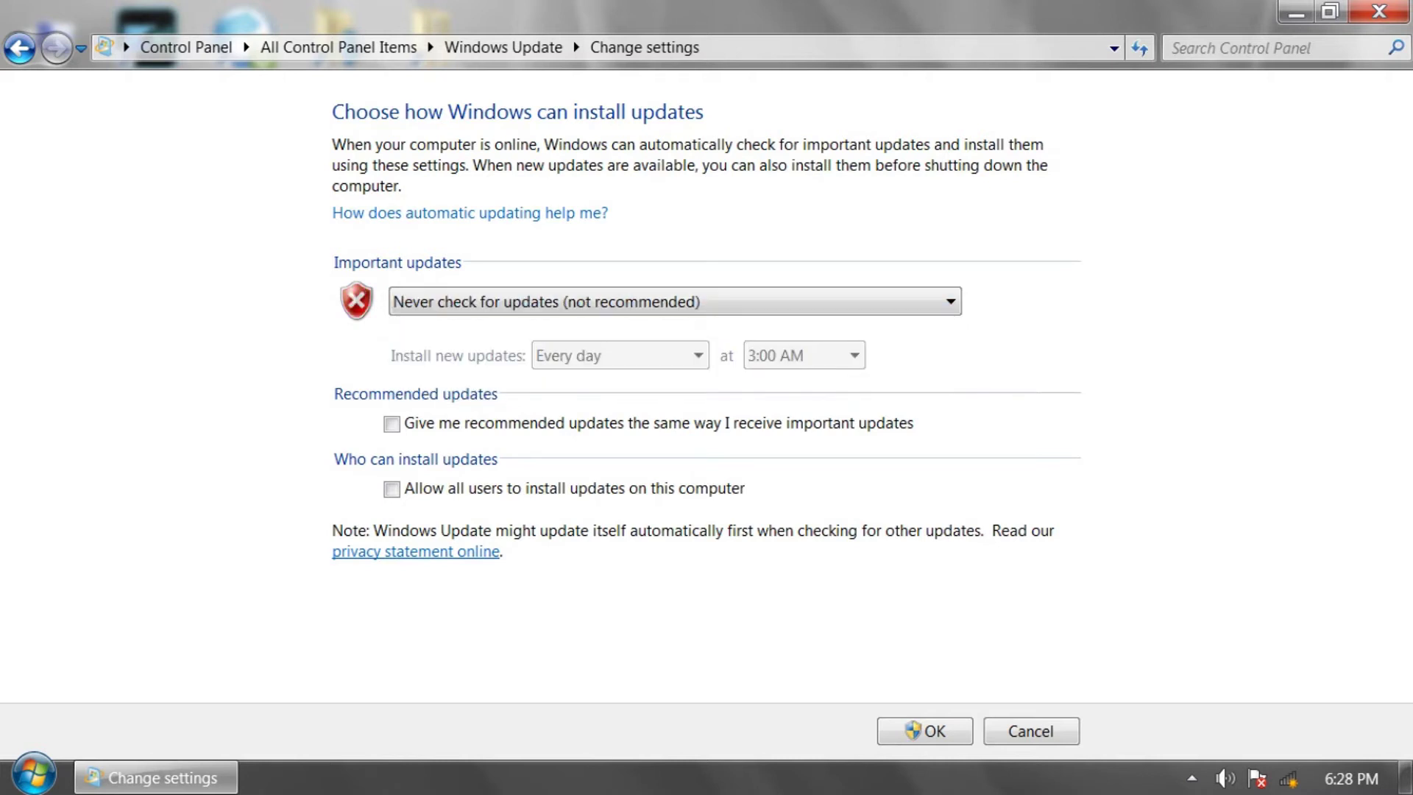
left_click(926, 731)
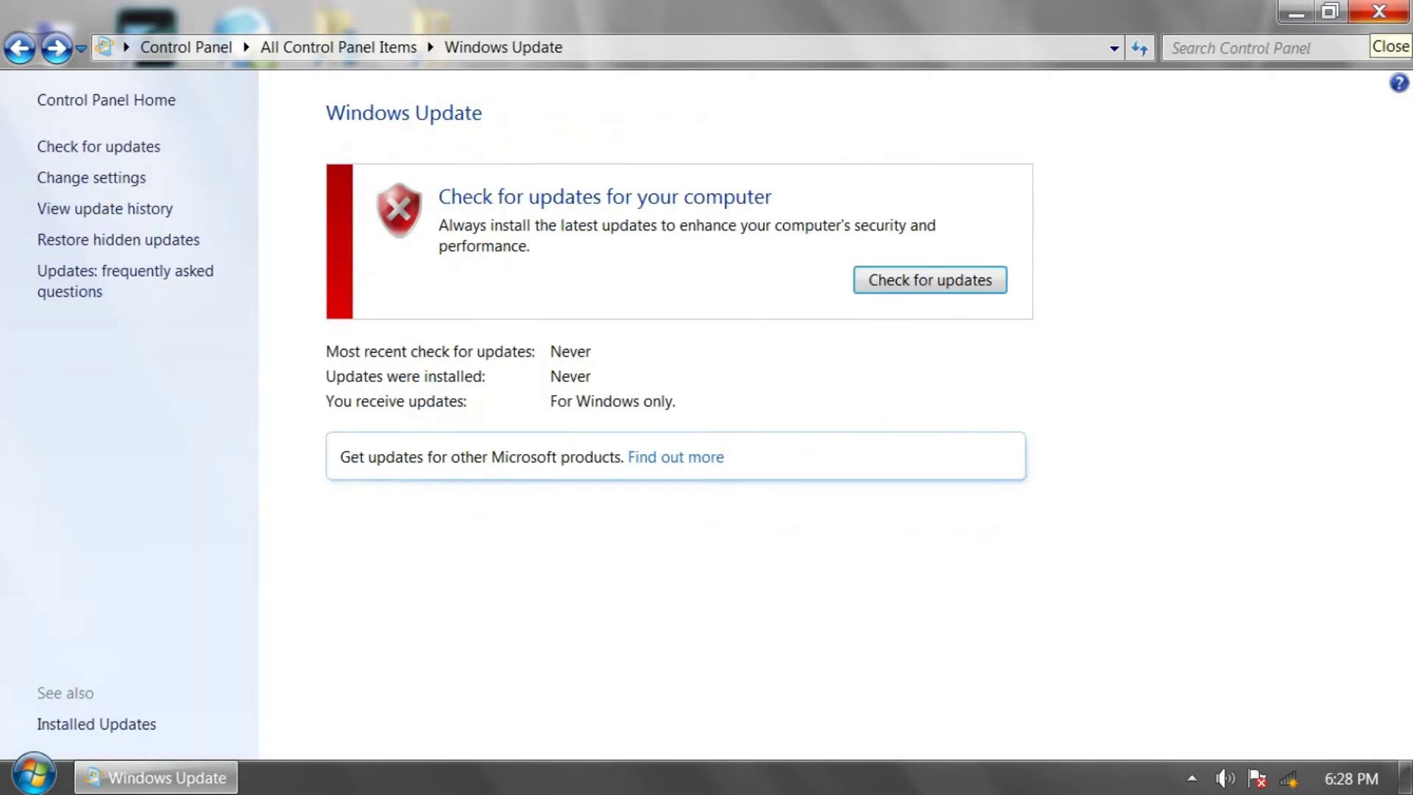
Close the Windows Update window and bring up the Run dialog.
left_click(1379, 12)
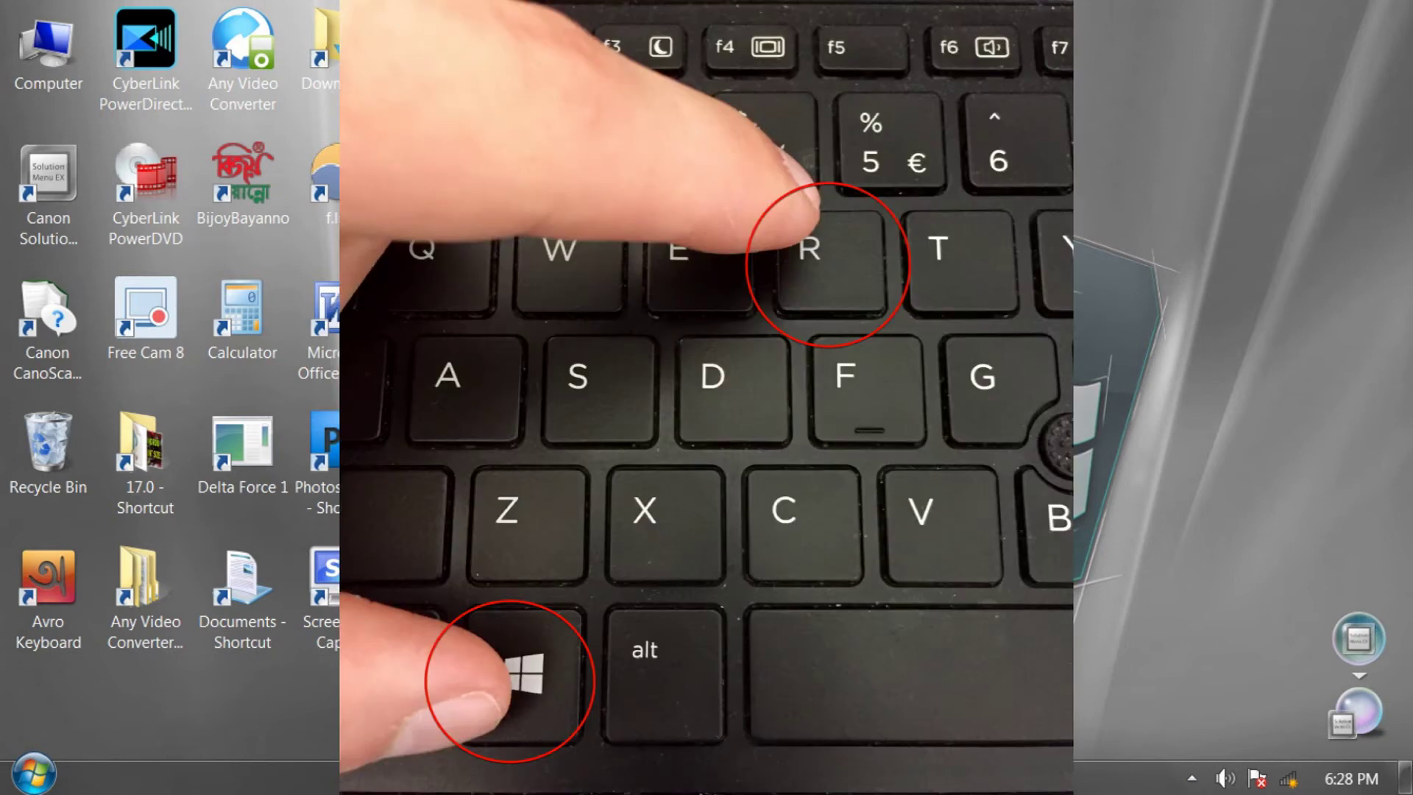
key("super+r")
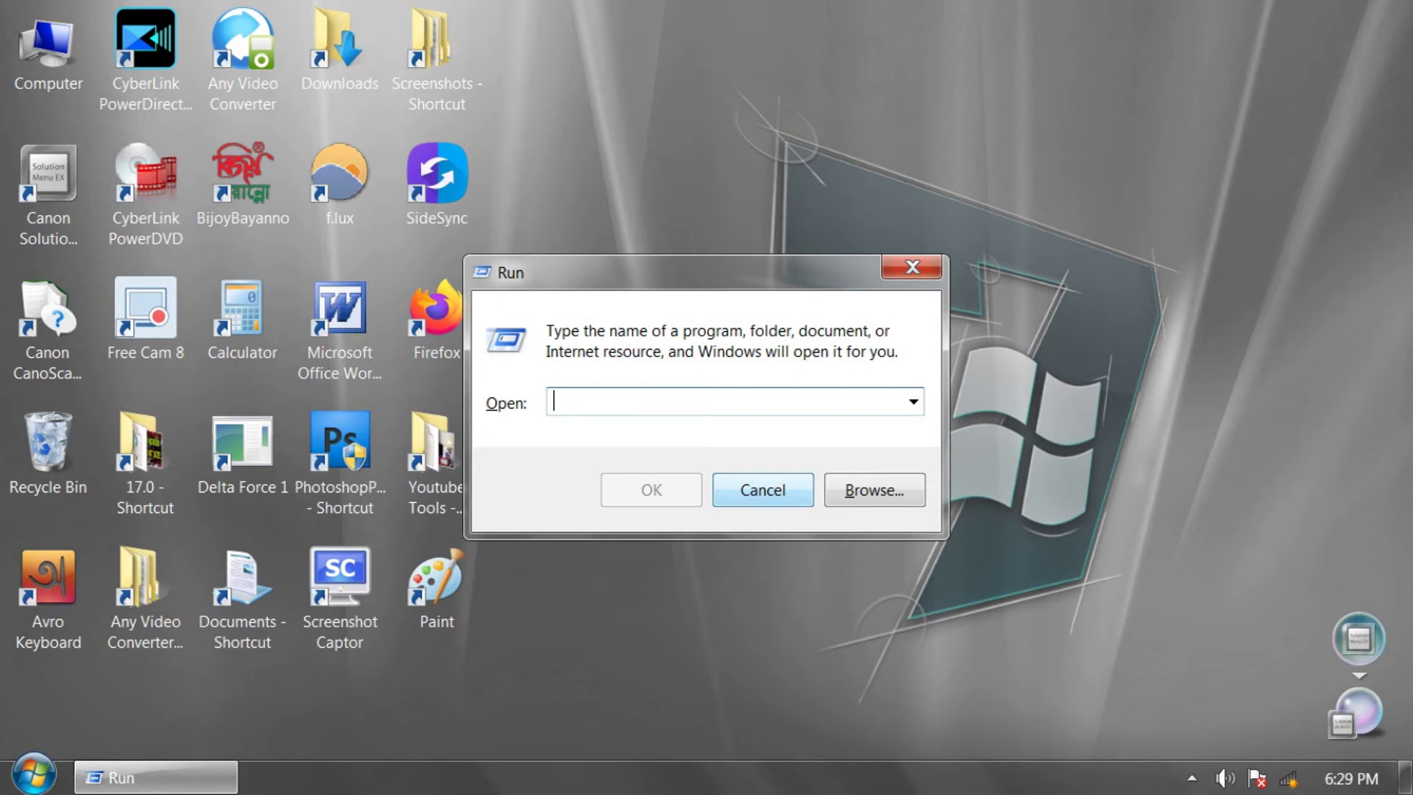
type("se")
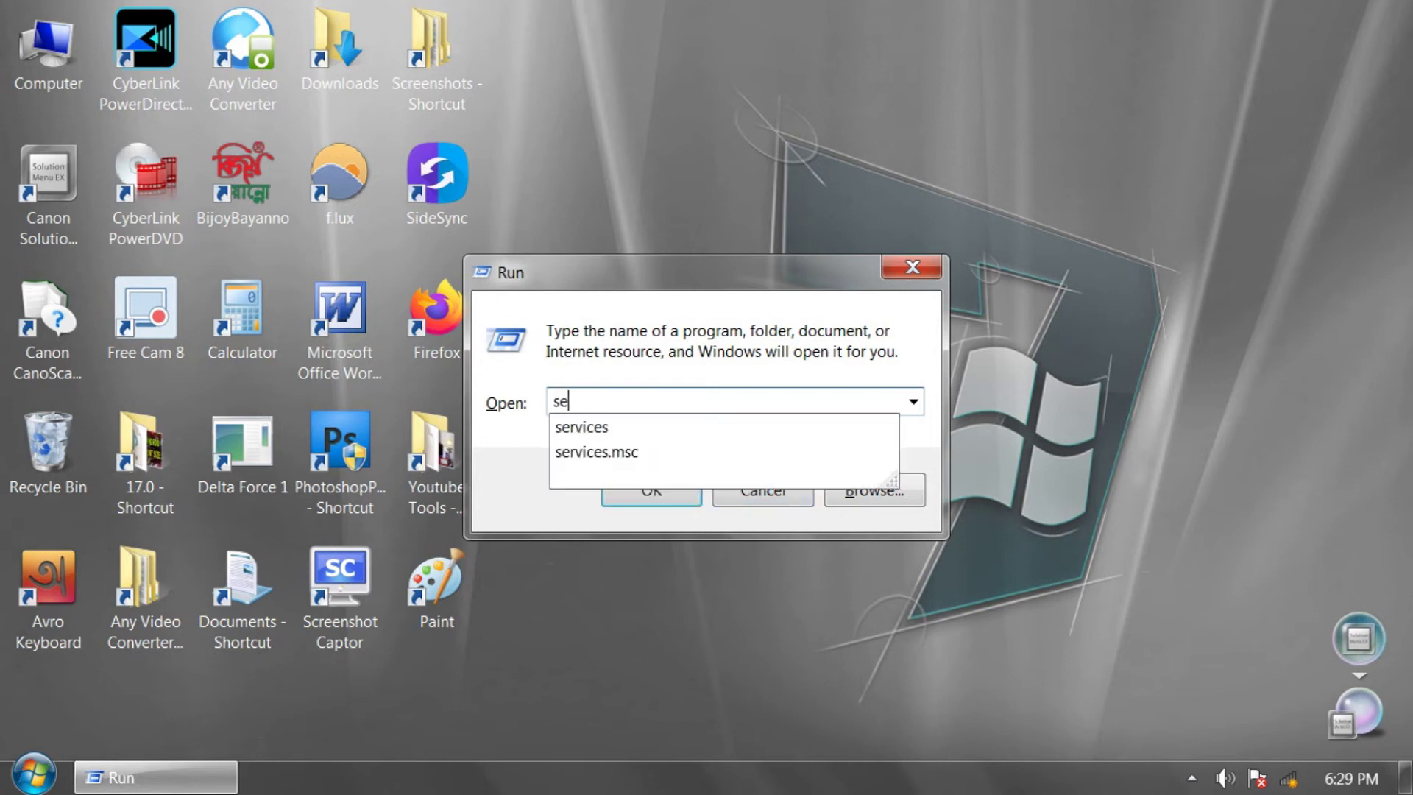
type("rvic")
type("es")
type(".ms")
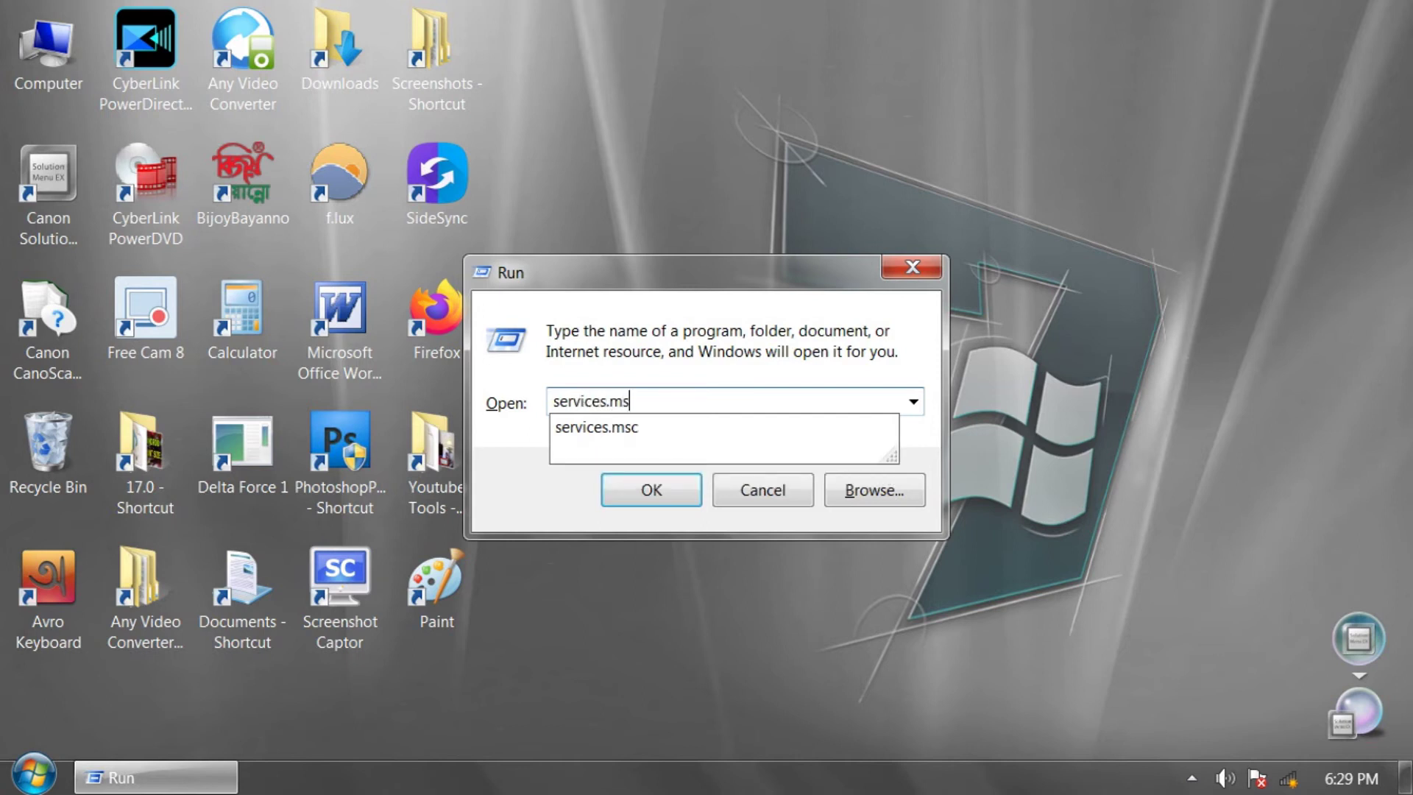
type("c")
Run services.msc to launch the Services console.
key("Return")
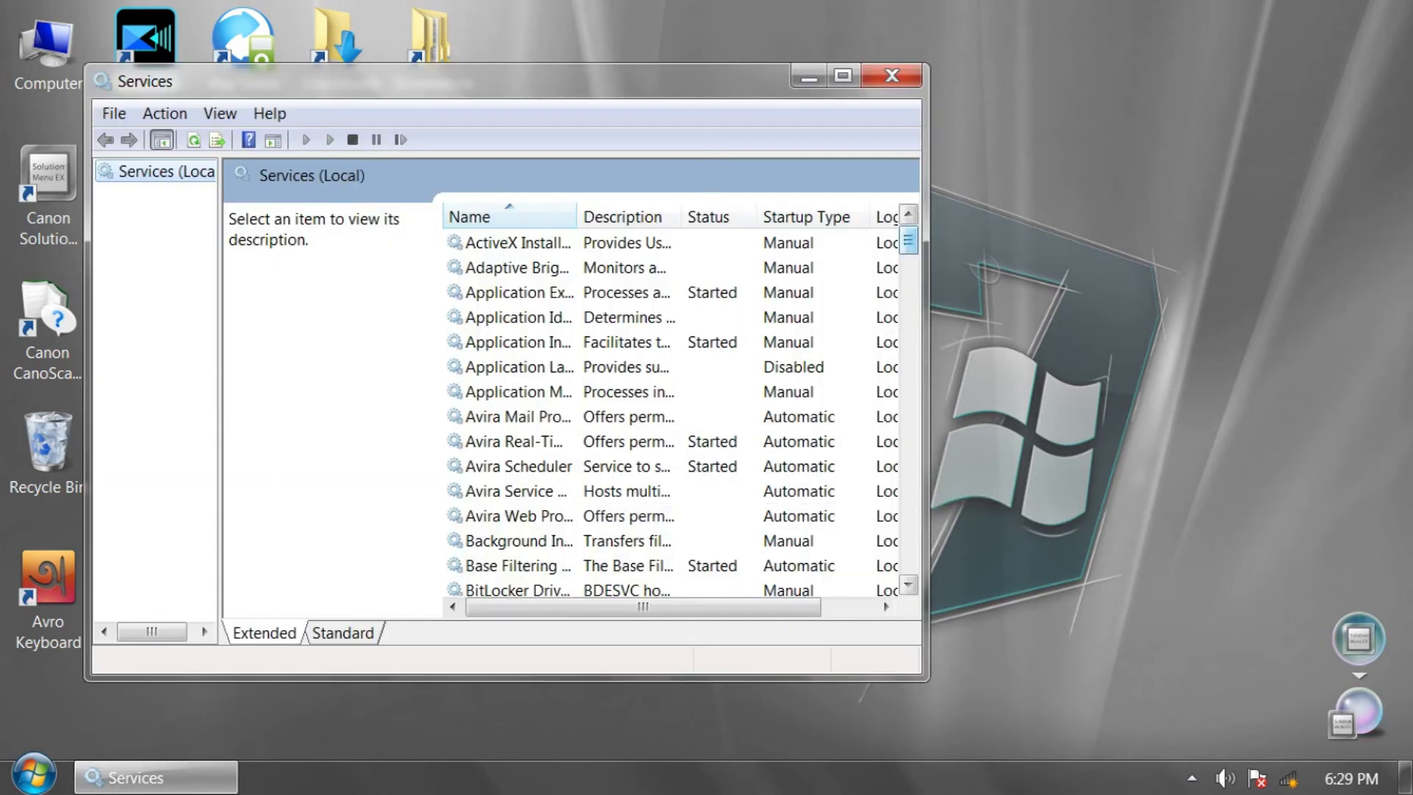
left_click_drag(908, 242, 908, 563)
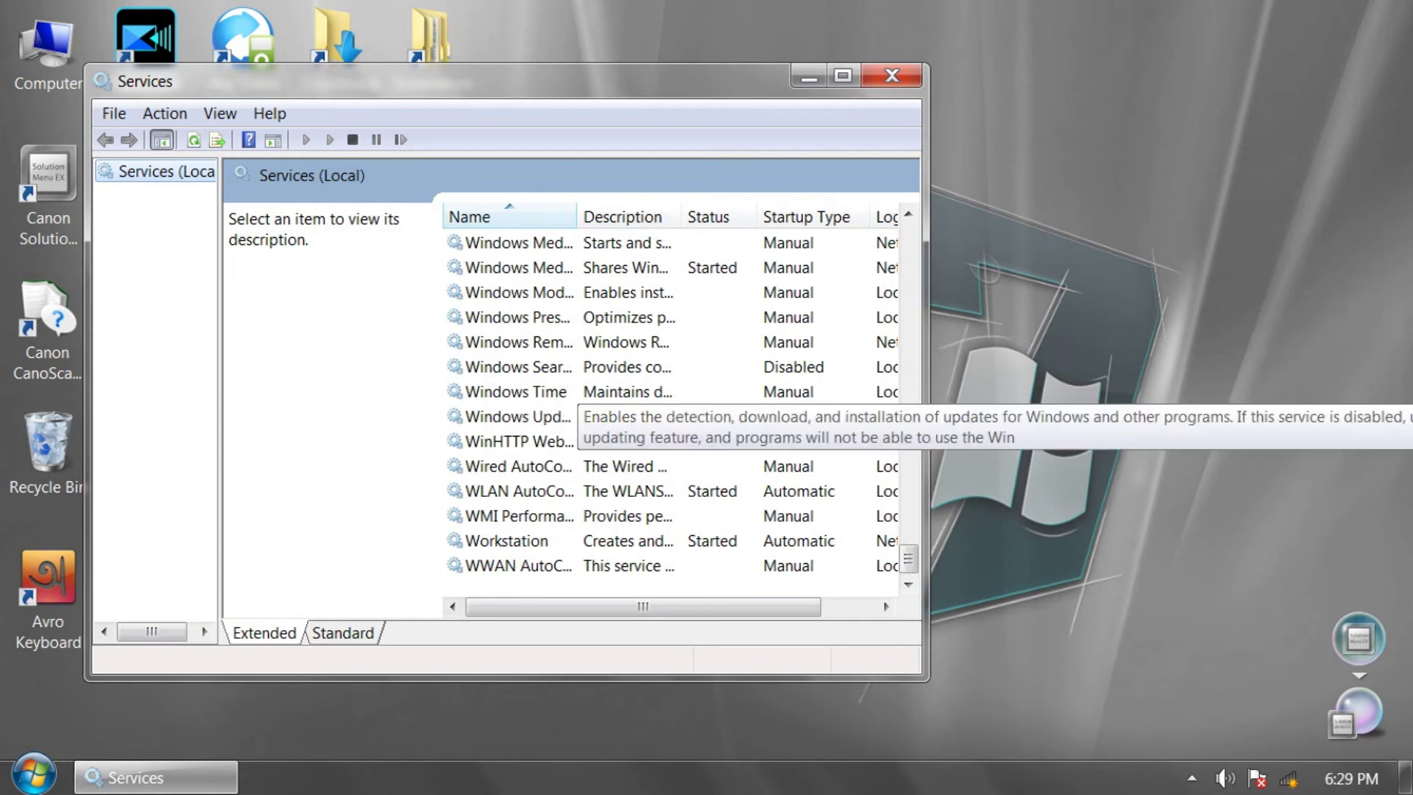
Change the Windows Update service's startup type to Disabled and apply it.
double_click(517, 417)
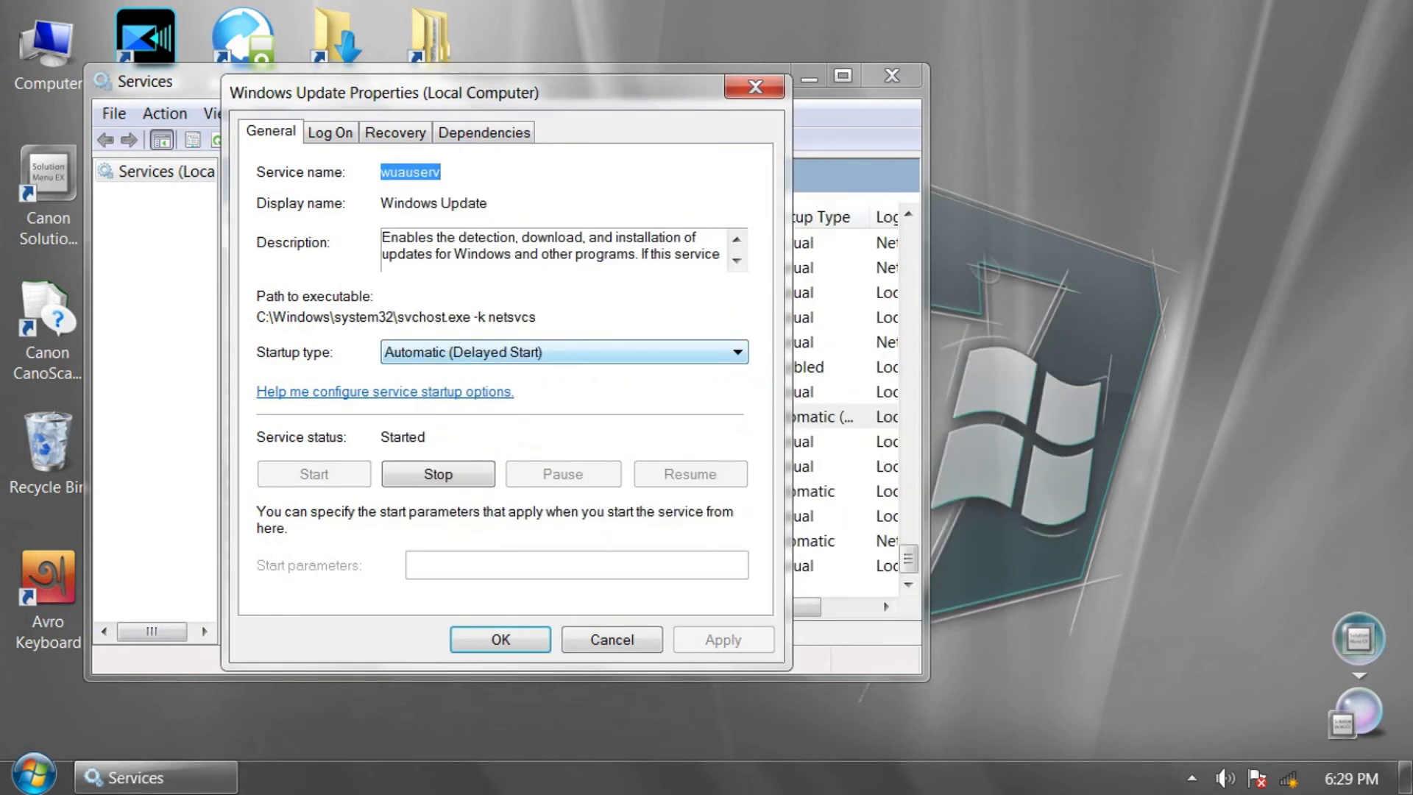
left_click(737, 351)
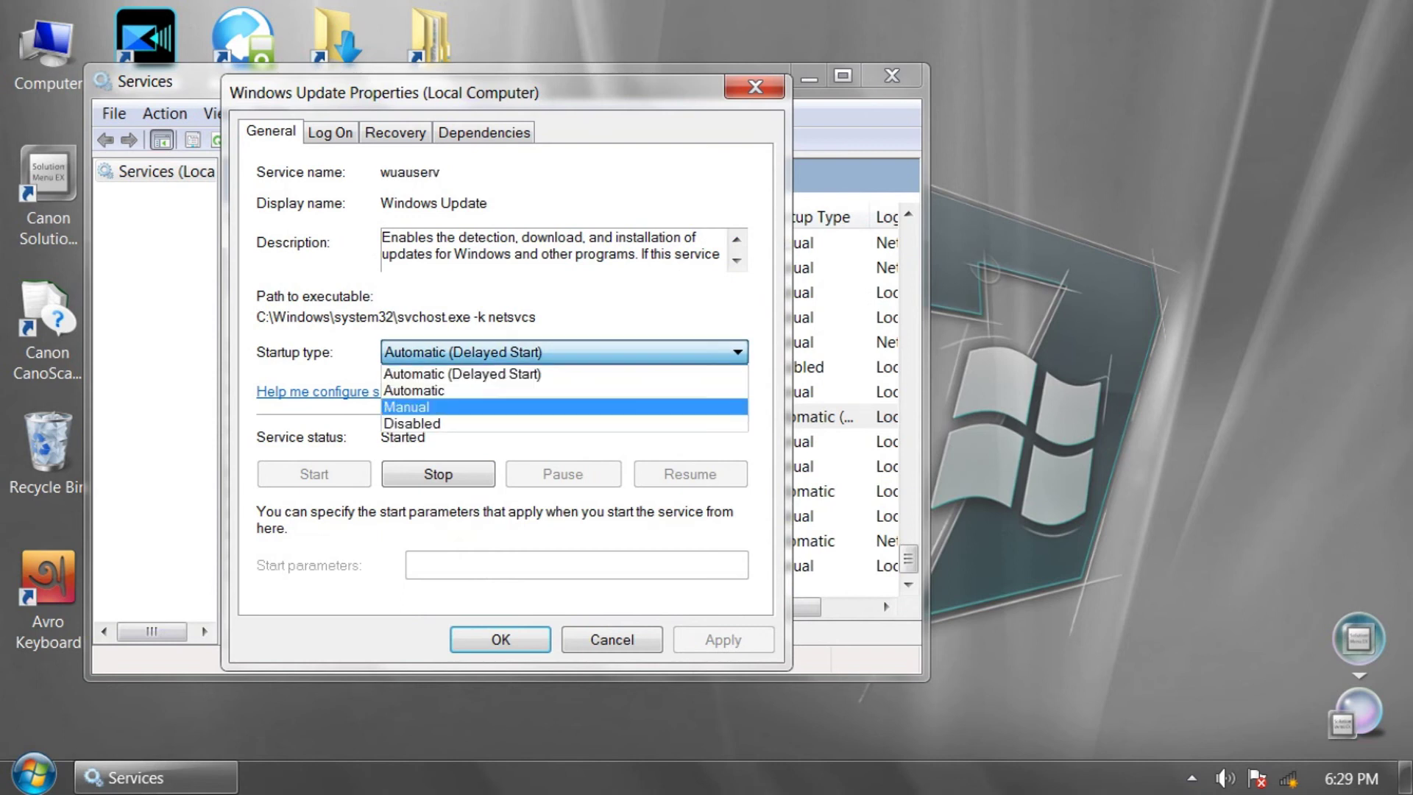
left_click(411, 423)
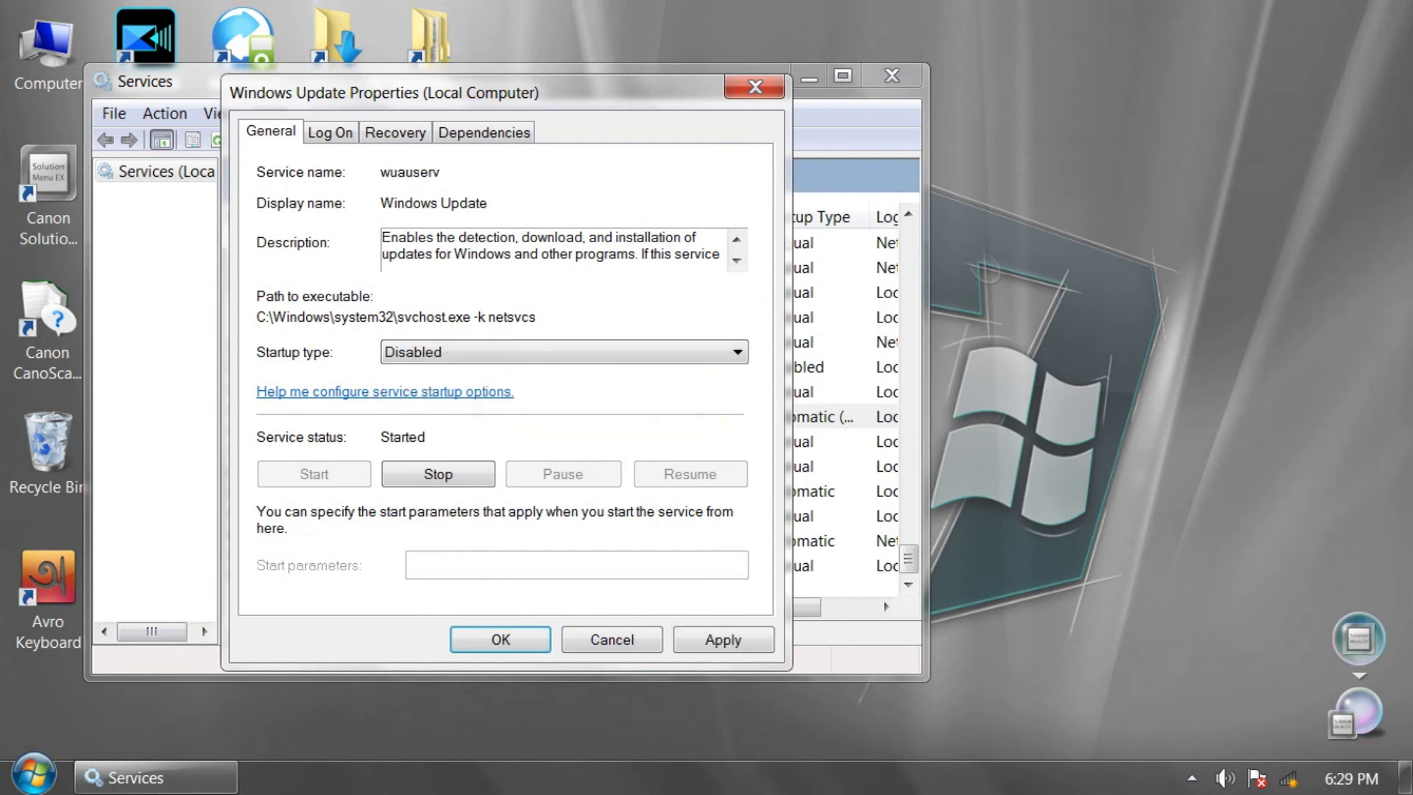
left_click(724, 639)
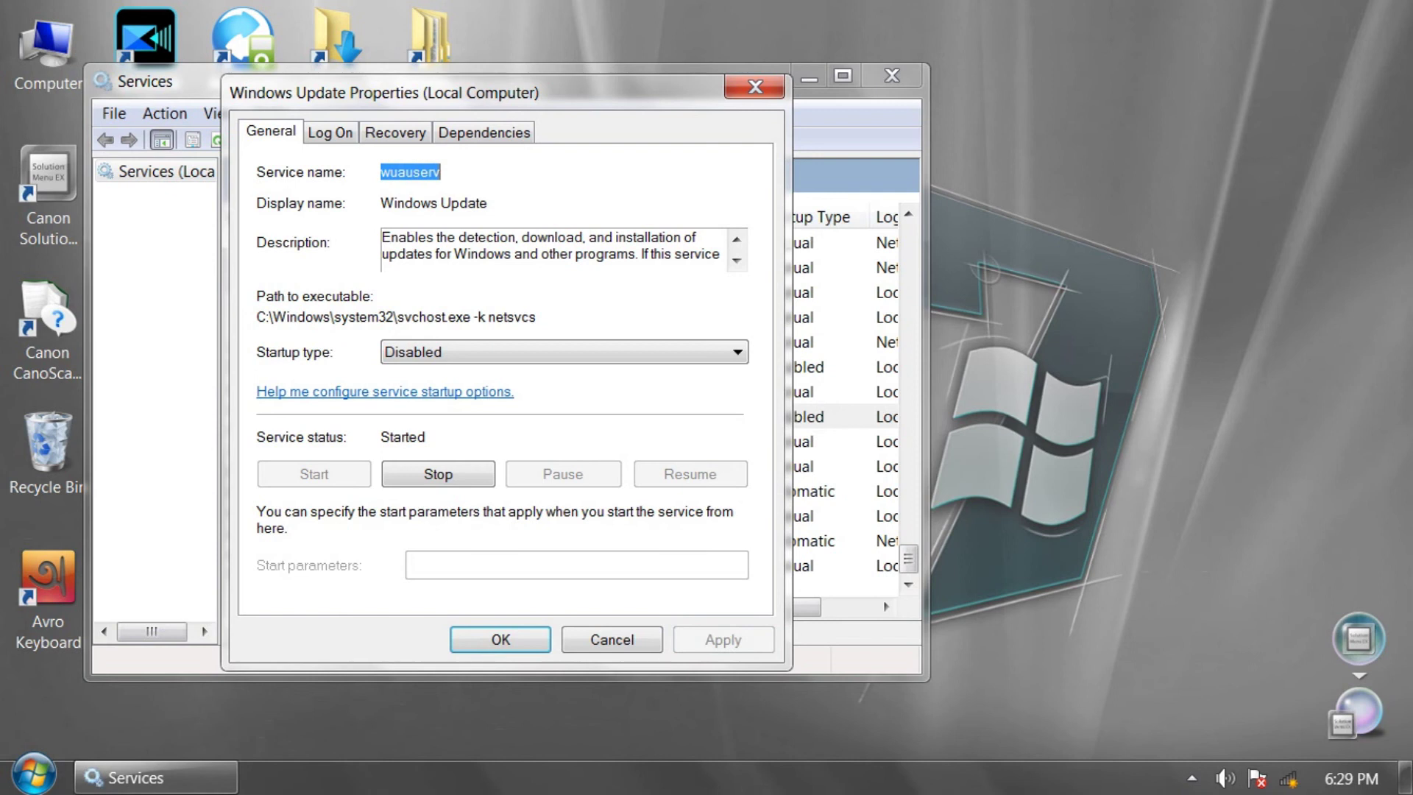
Close the Windows Update Properties dialog and the Services window.
left_click(500, 640)
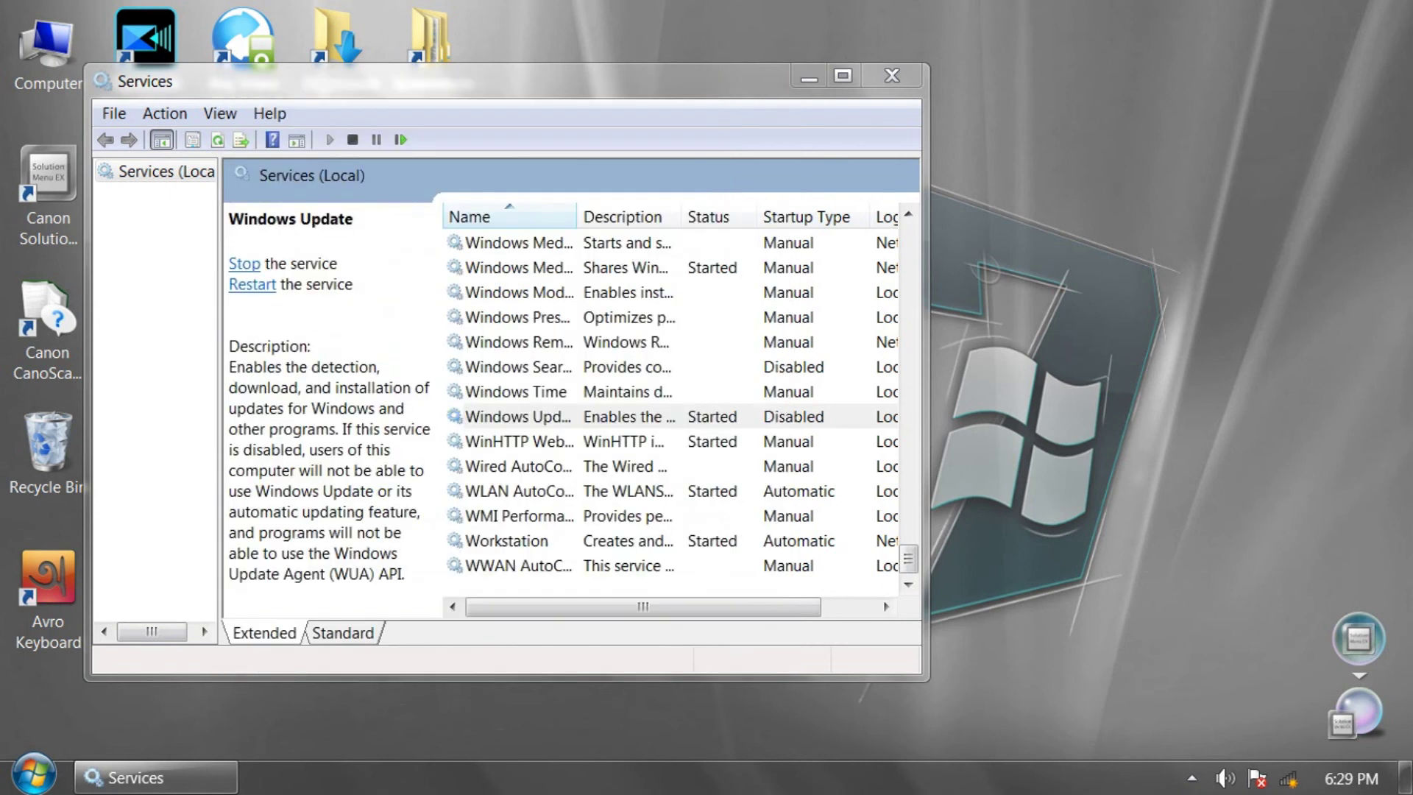
left_click(892, 75)
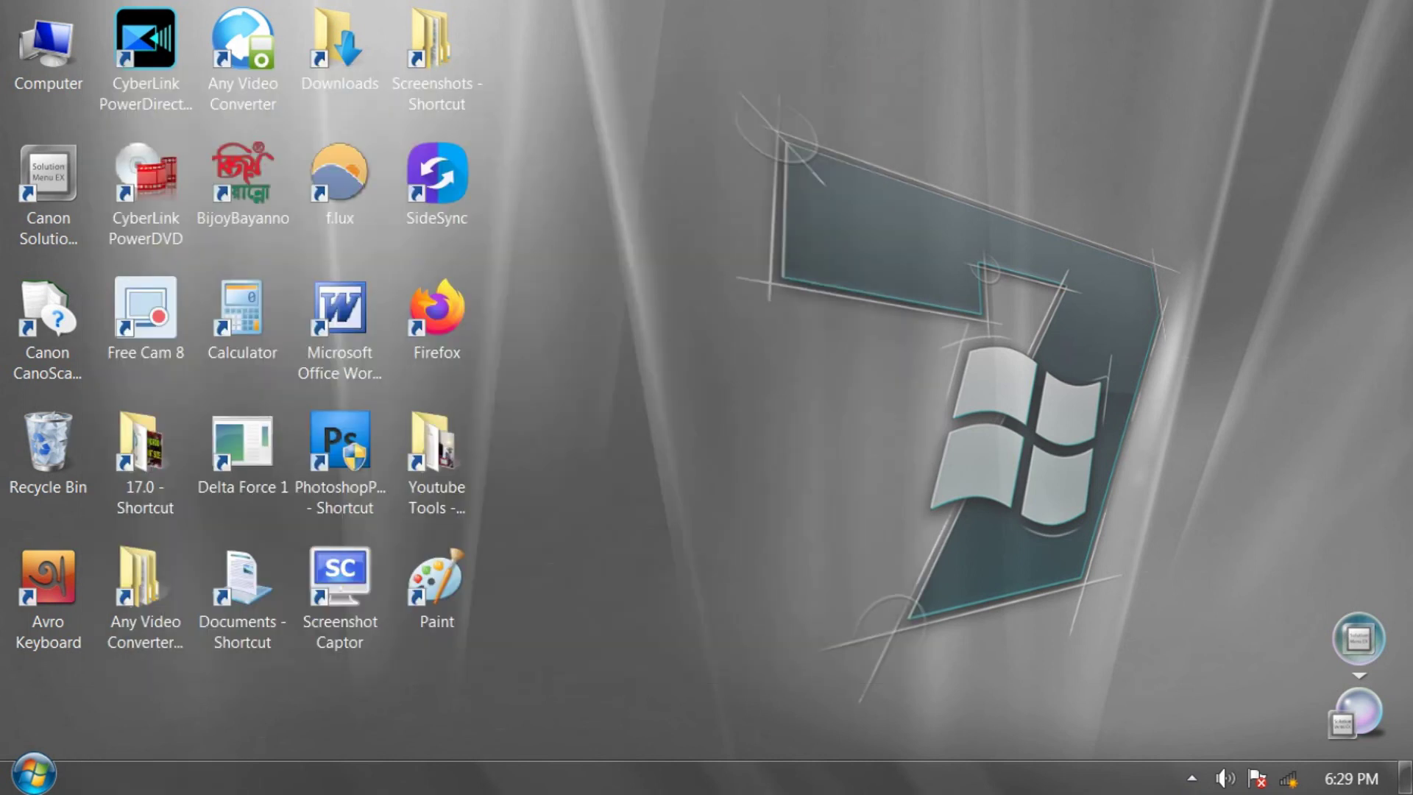